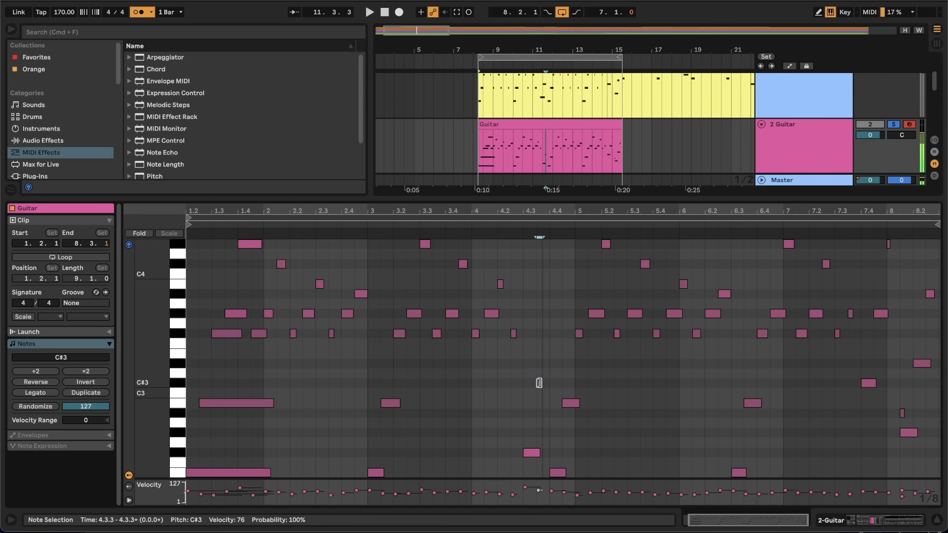
Play back the Guitar clip and delete the short A#2 note just after bar 8.
key(space)
scroll(720, 401, up, 1)
scroll(722, 401, up, 1)
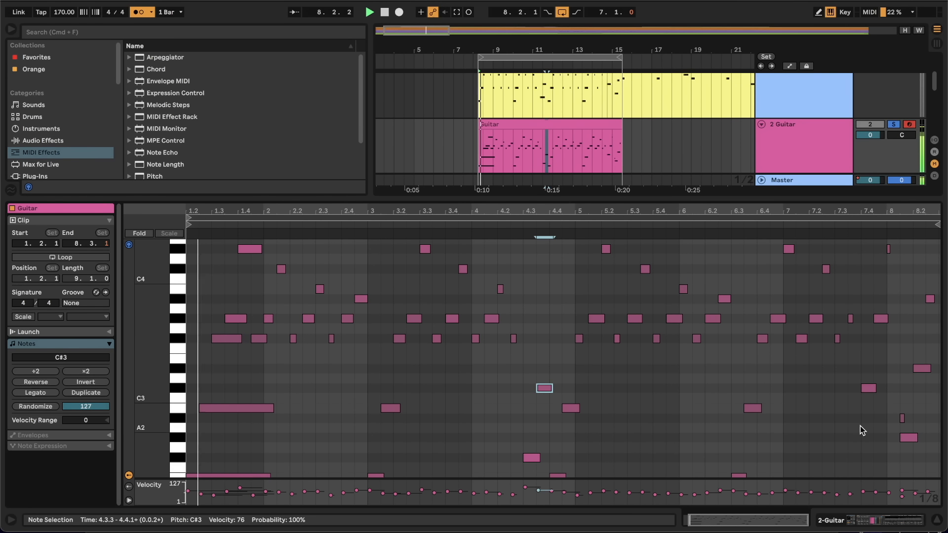
drag(887, 412, 919, 418)
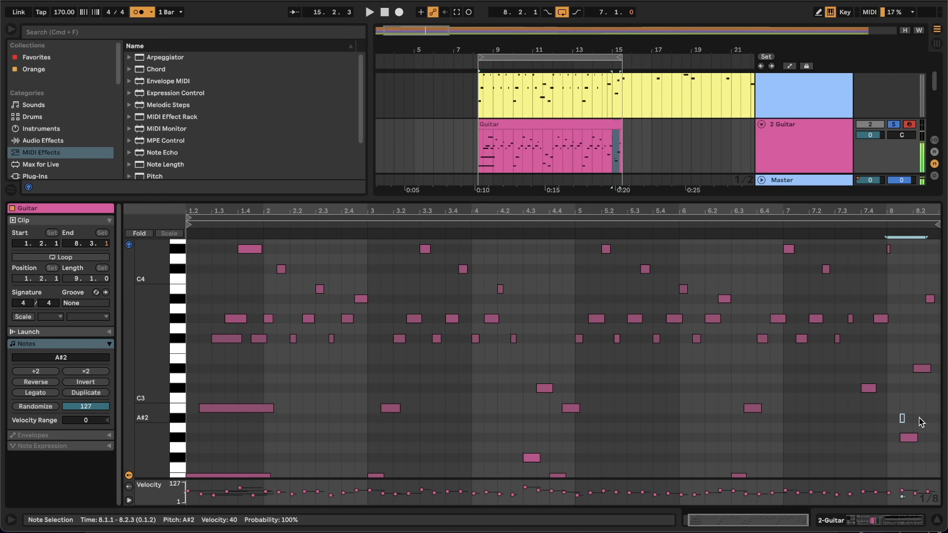
key(Delete)
scroll(474, 477, left, 1)
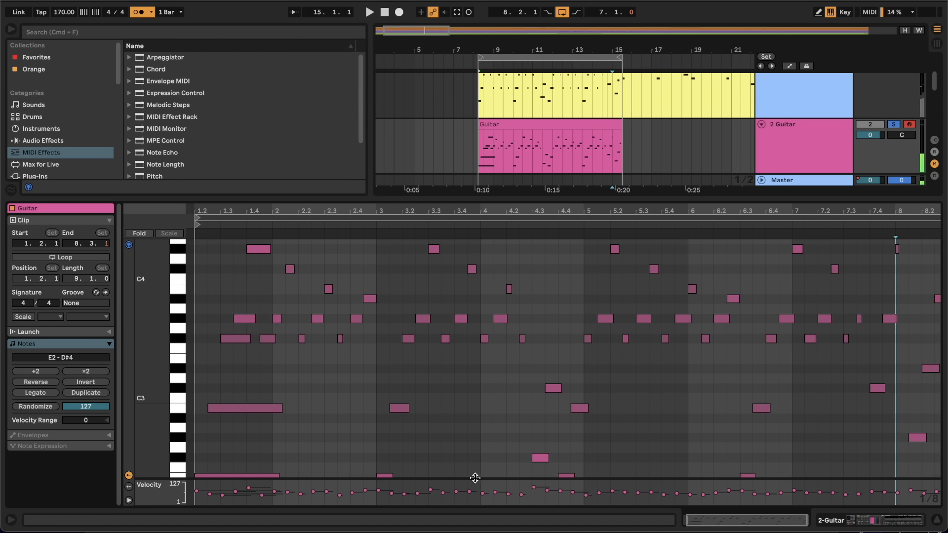
Raise the velocity of all the E2 notes in the Guitar clip to 127 and play it back.
scroll(483, 452, down, 1)
scroll(482, 452, up, 1)
scroll(482, 452, right, 1)
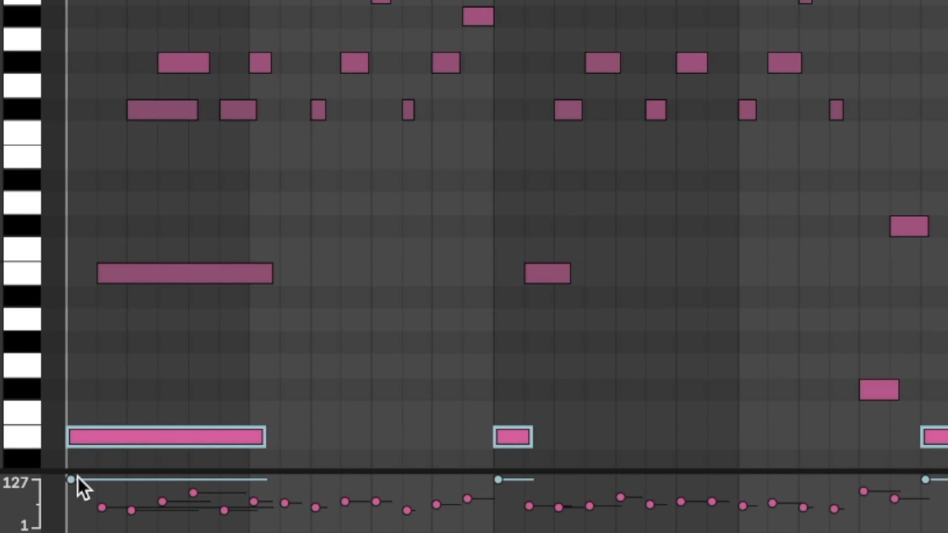
key(space)
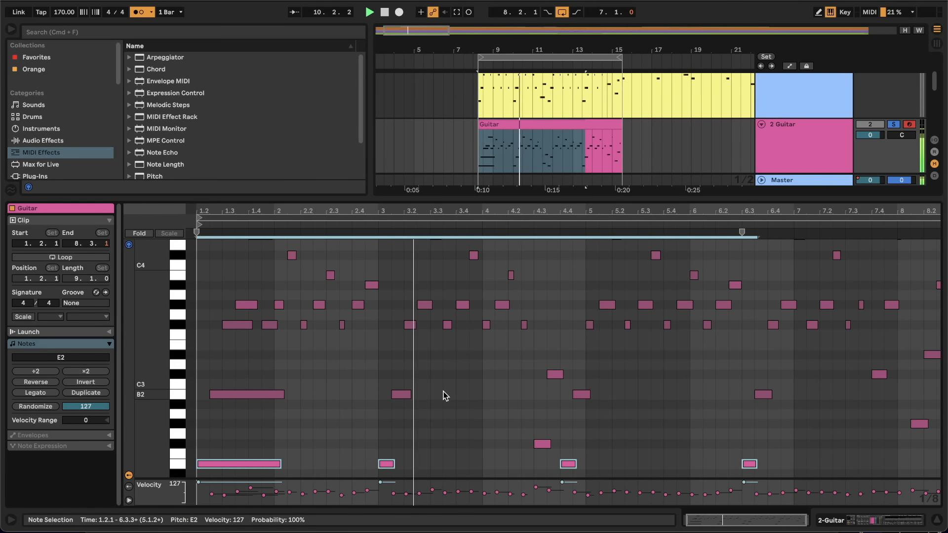
Set the velocity of the G#3 note at 5.3 to 127 and play the clip from its start.
click(645, 304)
key(space)
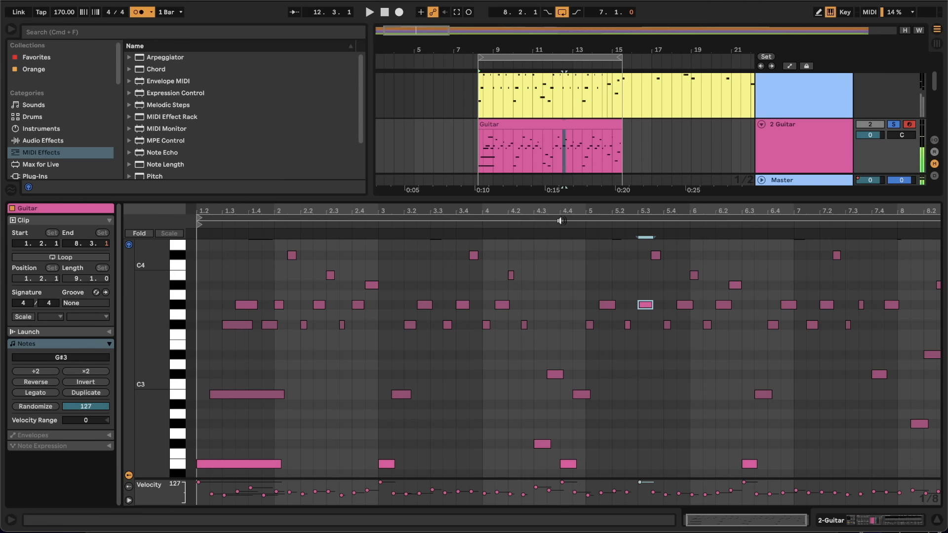
key(space)
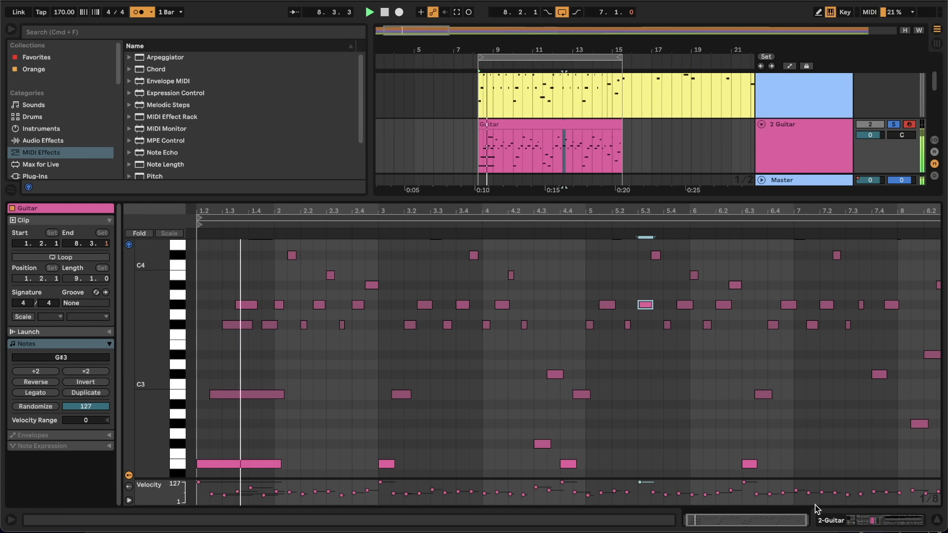
Add the Amp effect to the 2 Guitar track, choose the Blues model and lower its Gain to 2.86.
click(857, 521)
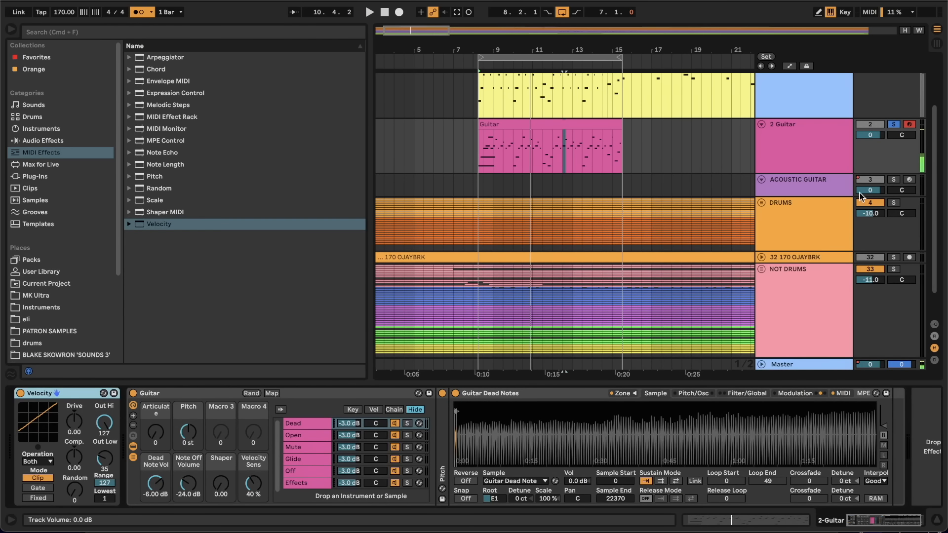
click(816, 160)
click(65, 138)
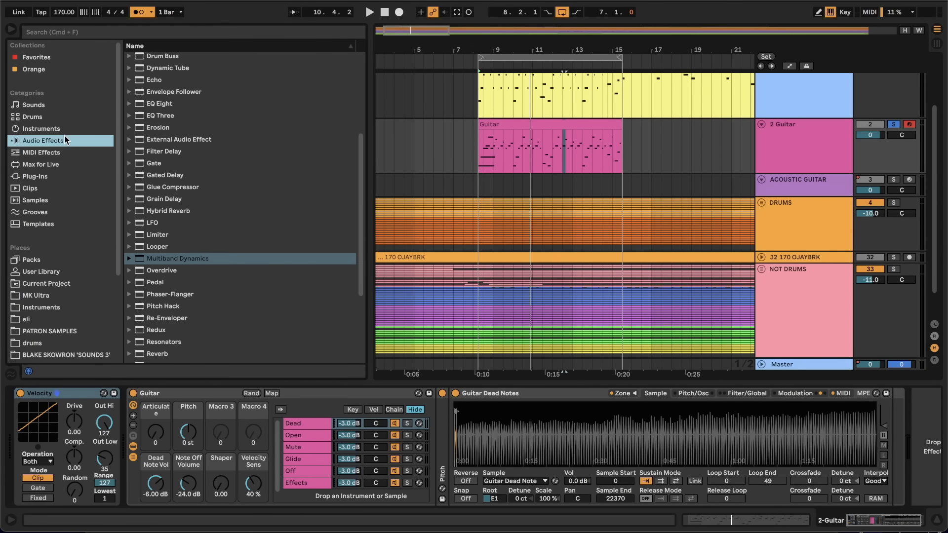
click(161, 71)
key(Return)
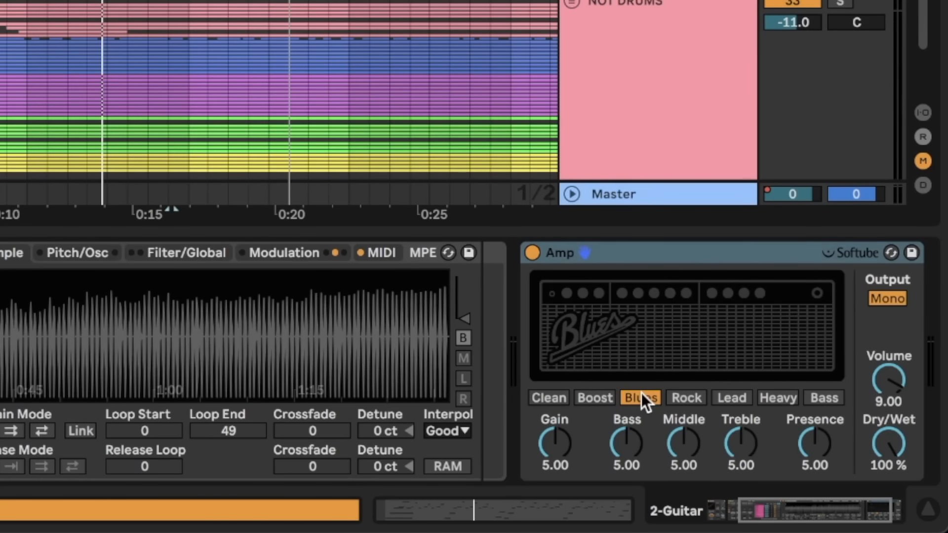
key(space)
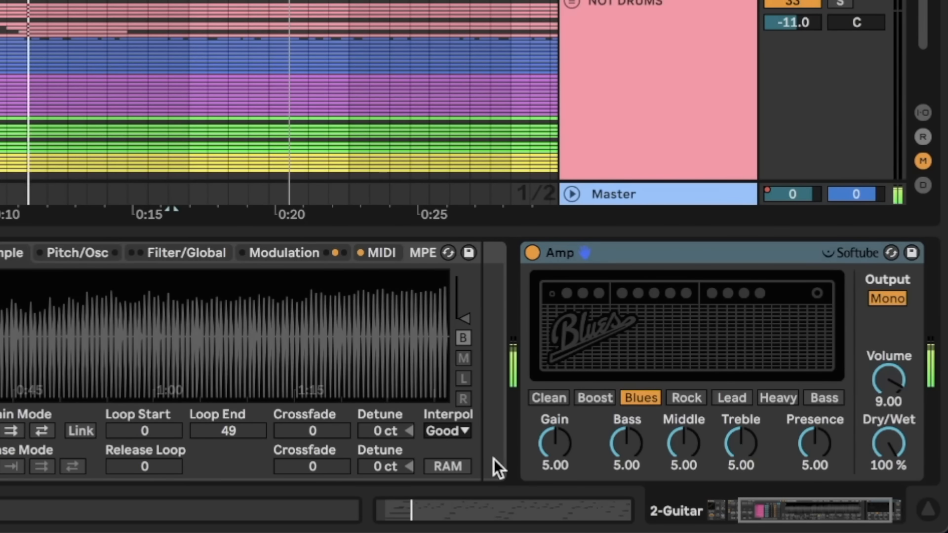
drag(556, 456, 561, 445)
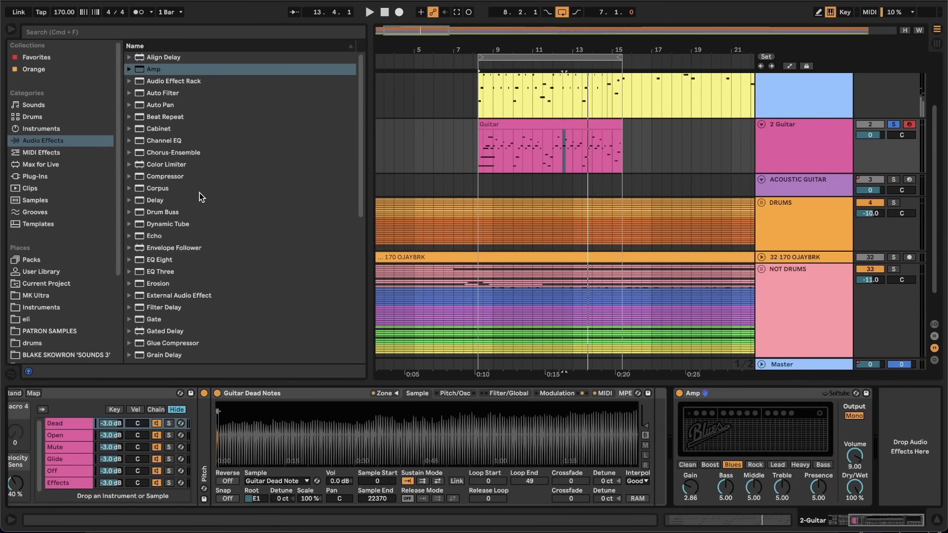
Add Chorus-Ensemble after the Amp, followed by Hybrid Reverb with a 1.81 s decay and 28 % Dry/Wet.
double_click(175, 154)
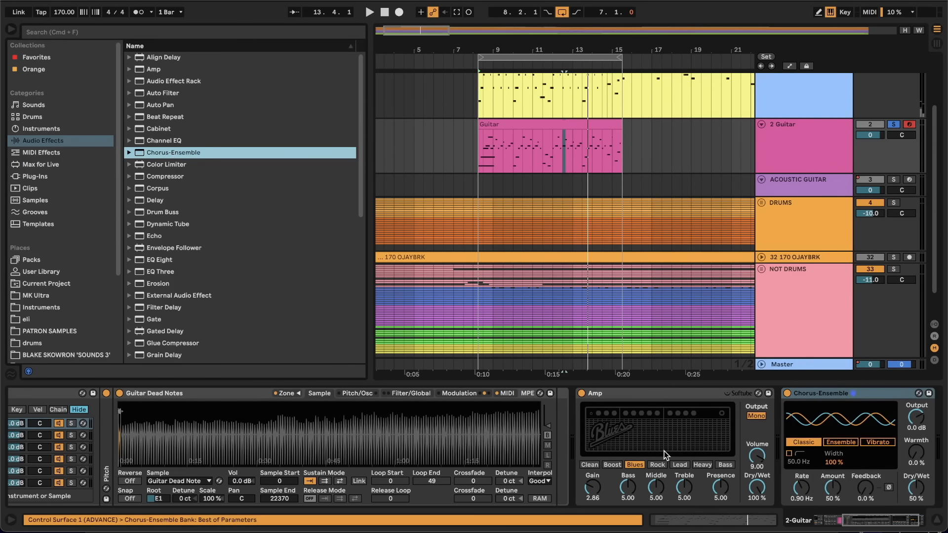
scroll(286, 320, down, 4)
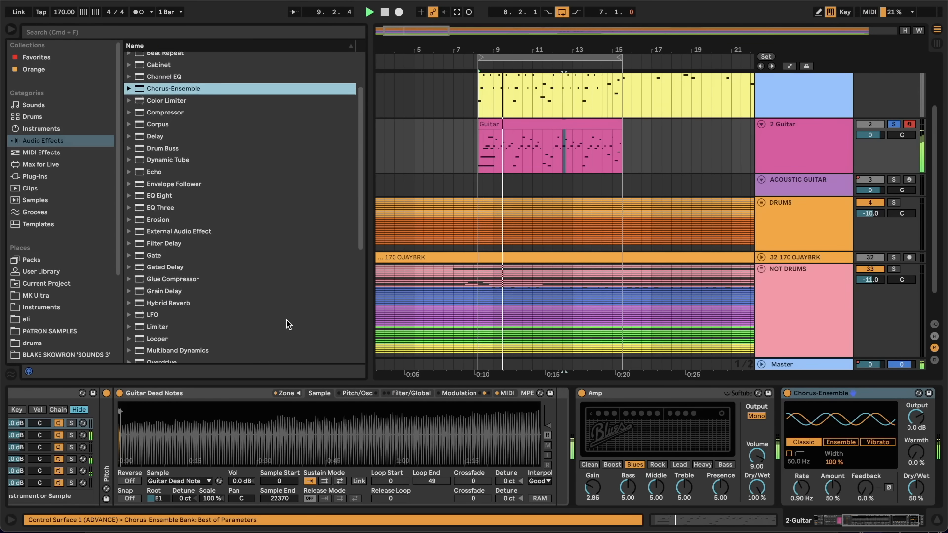
drag(192, 291, 773, 431)
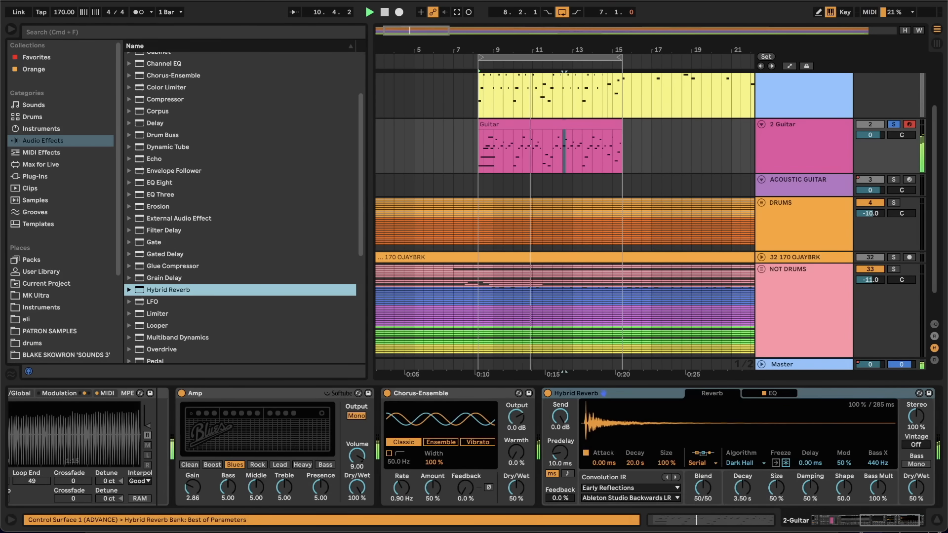
drag(915, 488, 915, 500)
scroll(921, 502, right, 3)
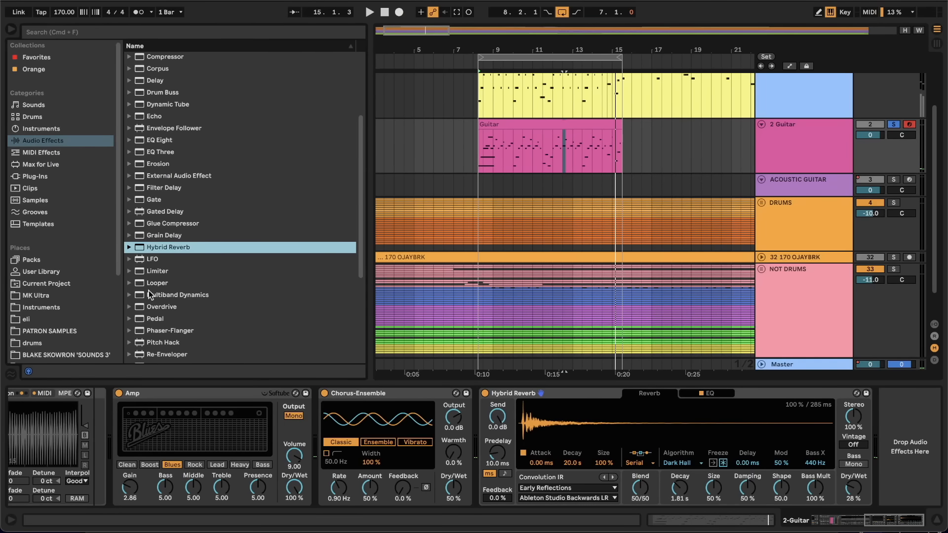
Add the OTT preset after the reverb with low output -24.0 dB, high output 5.60 dB and Amount 68 %.
click(129, 296)
drag(167, 285, 791, 466)
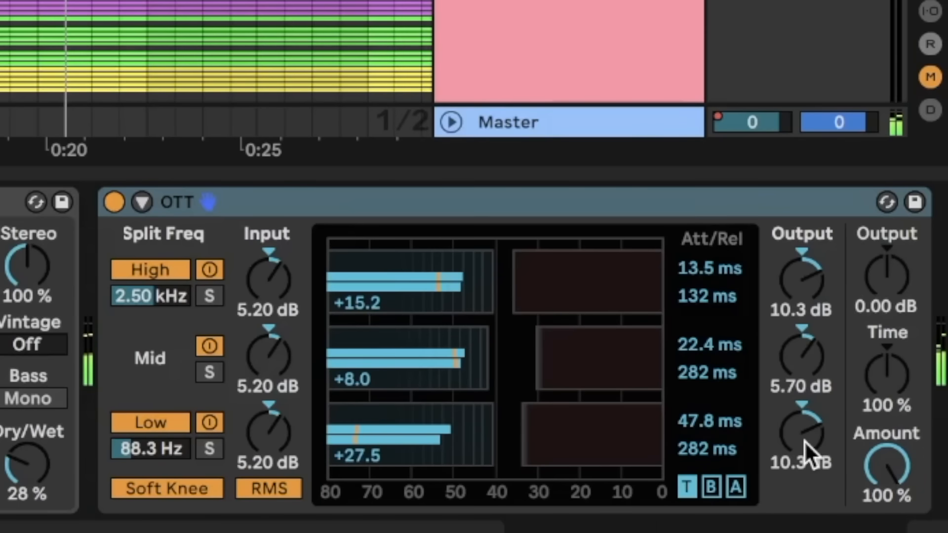
drag(804, 440, 805, 489)
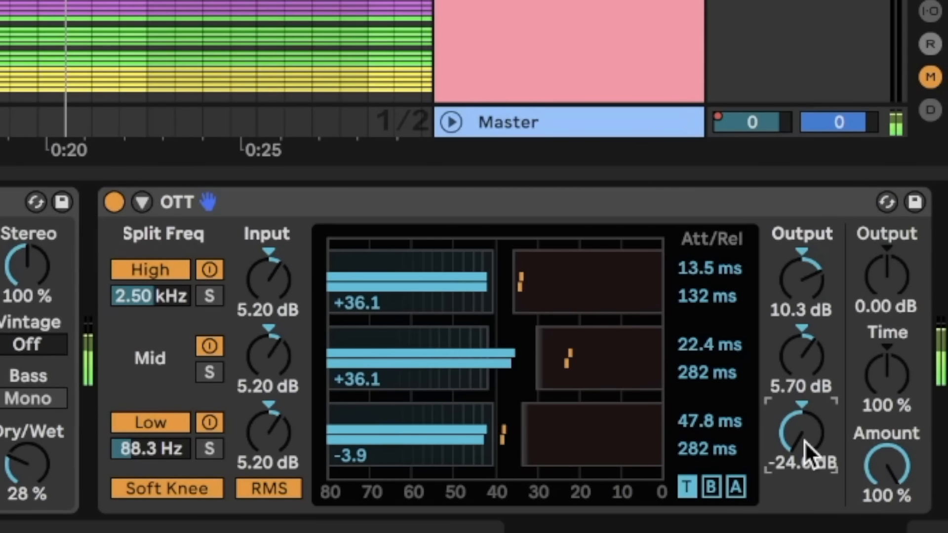
drag(895, 474, 895, 507)
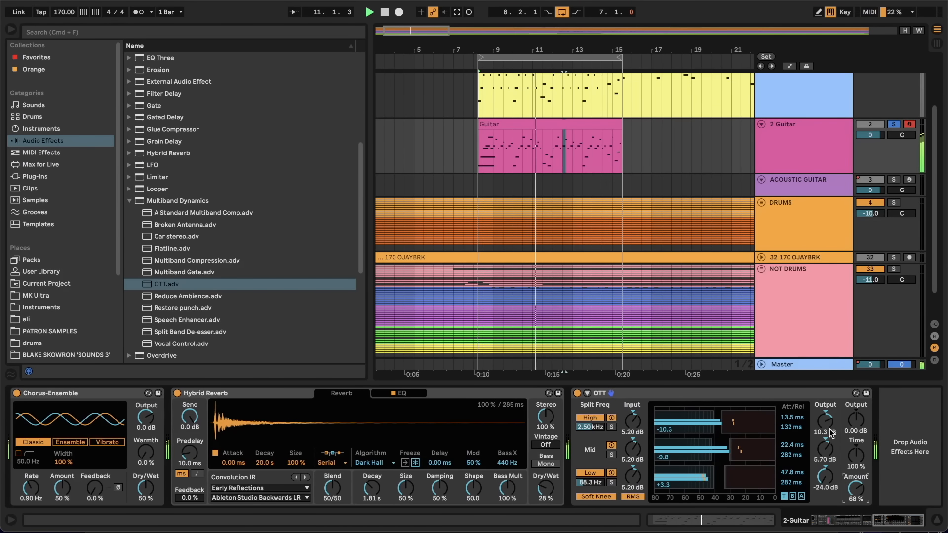
drag(825, 428, 825, 434)
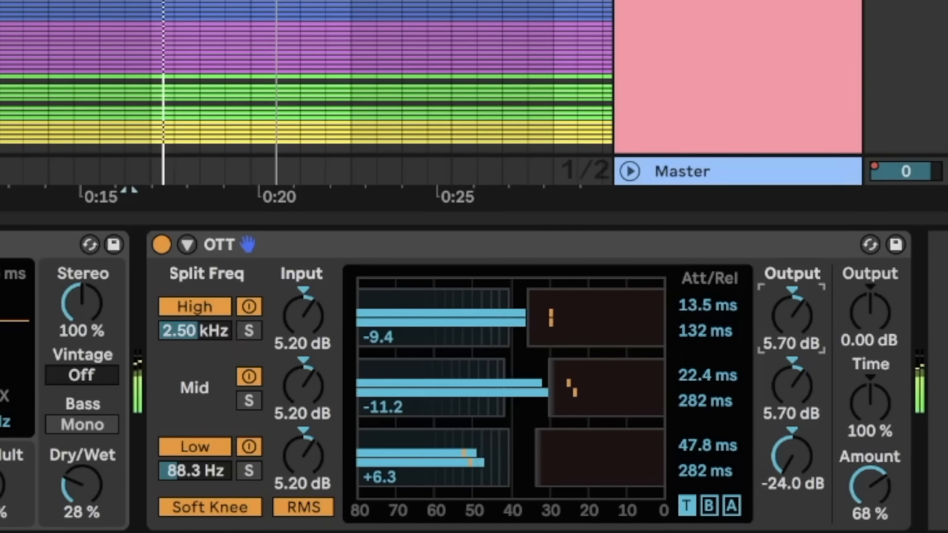
drag(791, 315, 792, 316)
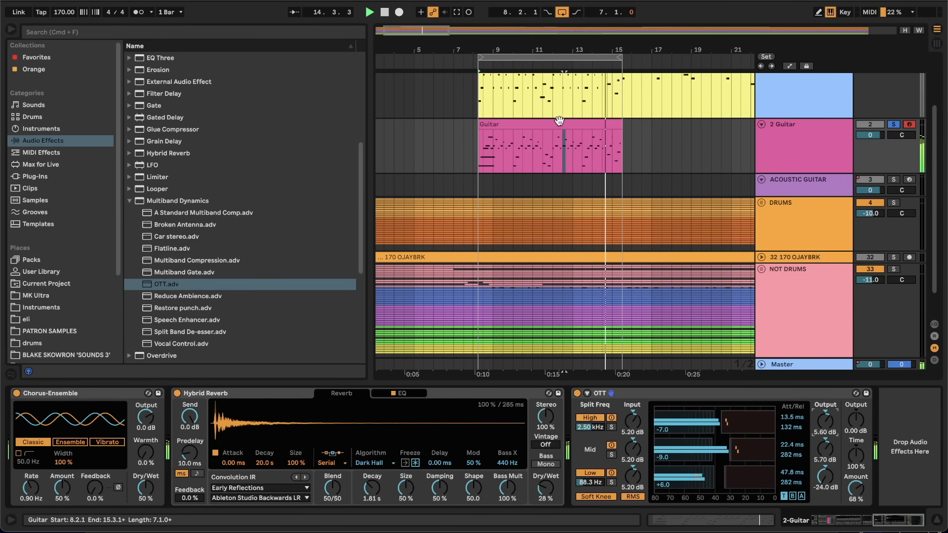
Transpose all notes of the Guitar clip down one octave.
double_click(559, 121)
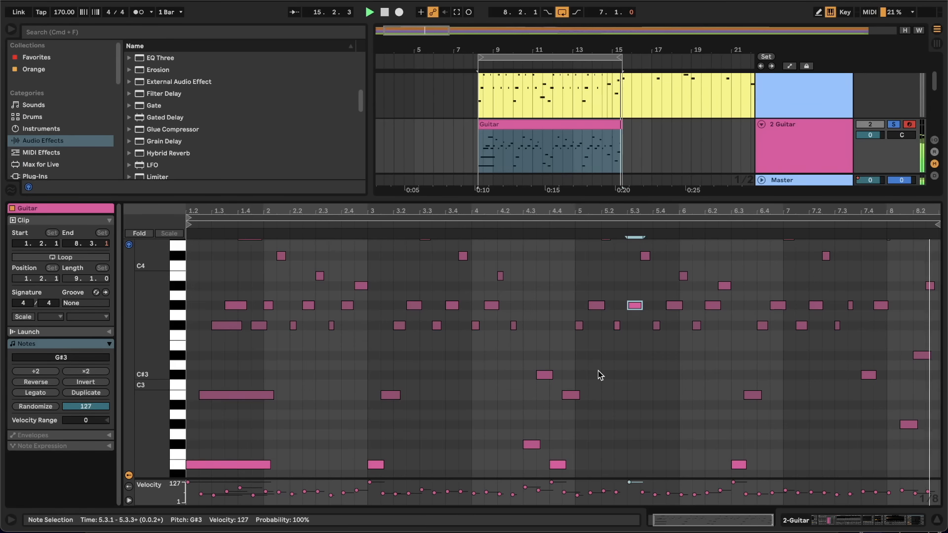
key(super+a)
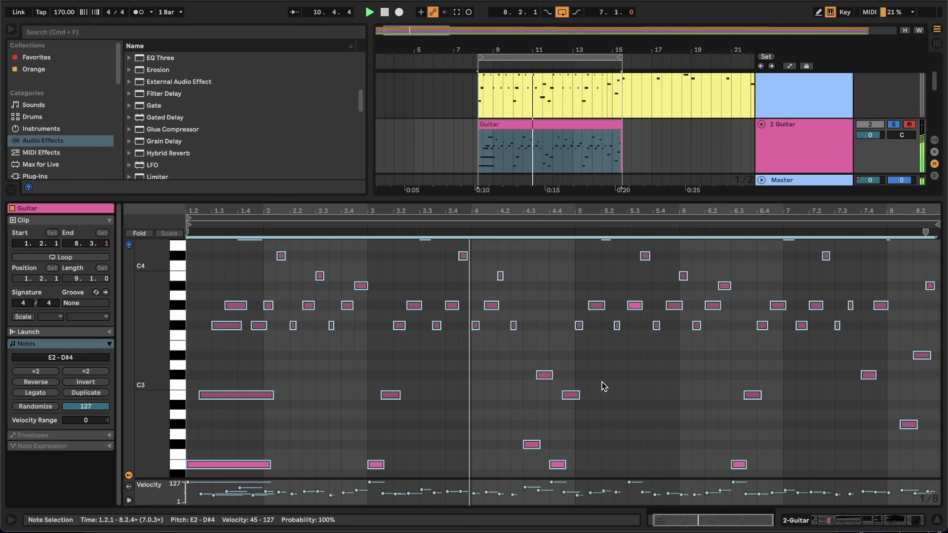
key(shift+Down)
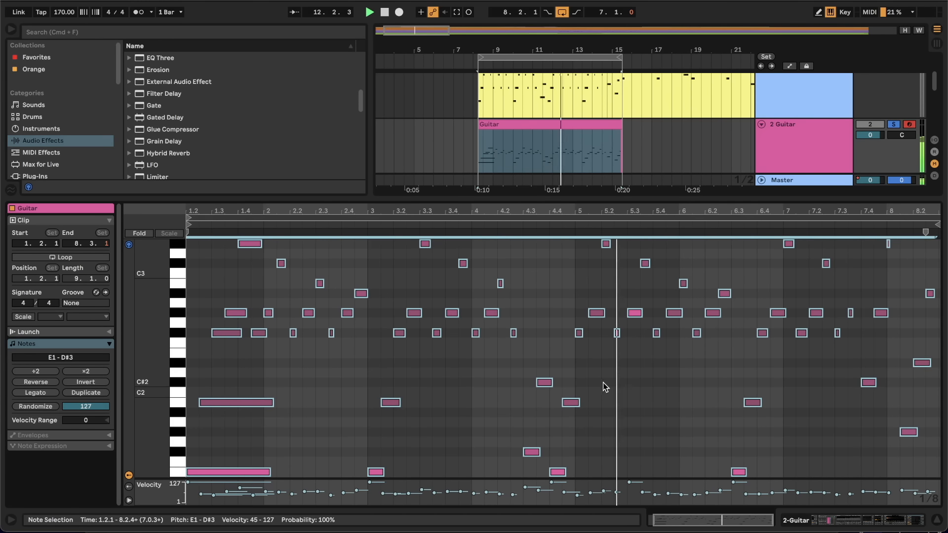
Turn off solo on the 2 Guitar track and raise its volume to 2.7 dB.
click(838, 521)
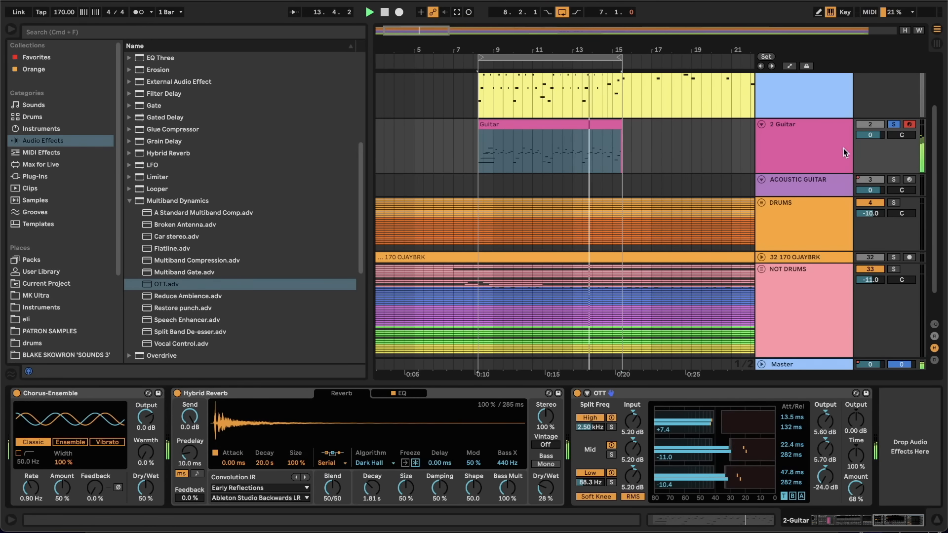
scroll(900, 176, up, 3)
click(882, 199)
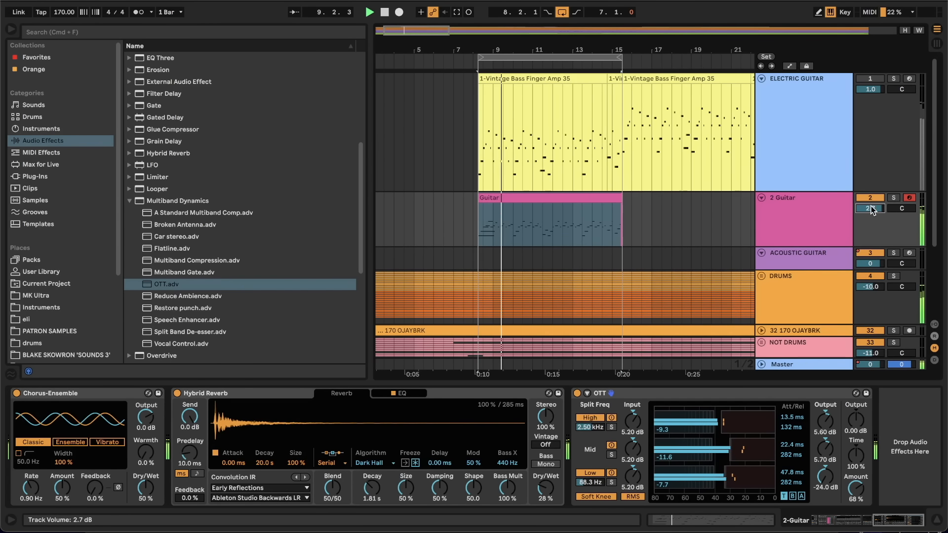
Duplicate the Guitar clip directly after itself in the arrangement and turn off loop playback.
drag(428, 30, 425, 37)
mouse_move(621, 202)
mouse_down()
mouse_move(635, 202)
mouse_move(625, 202)
mouse_up()
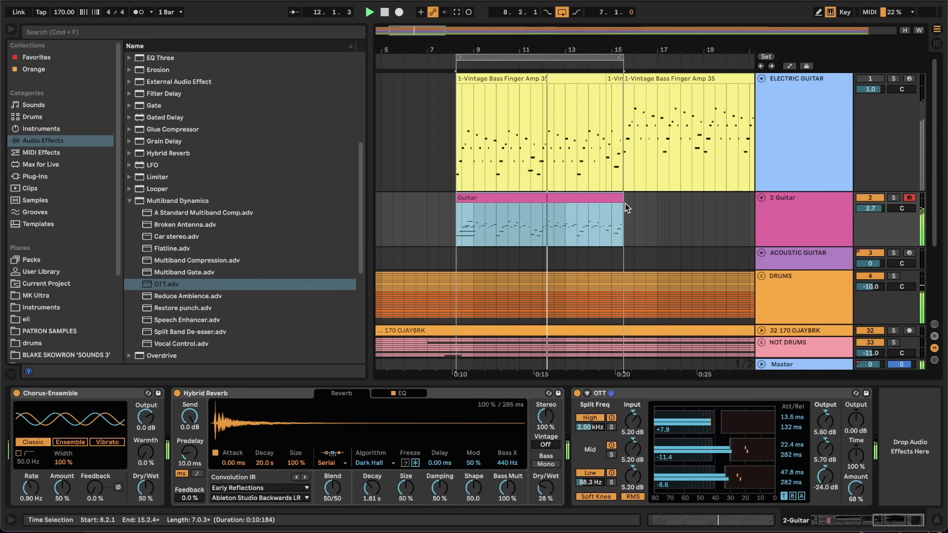
key(ctrl+d)
click(565, 13)
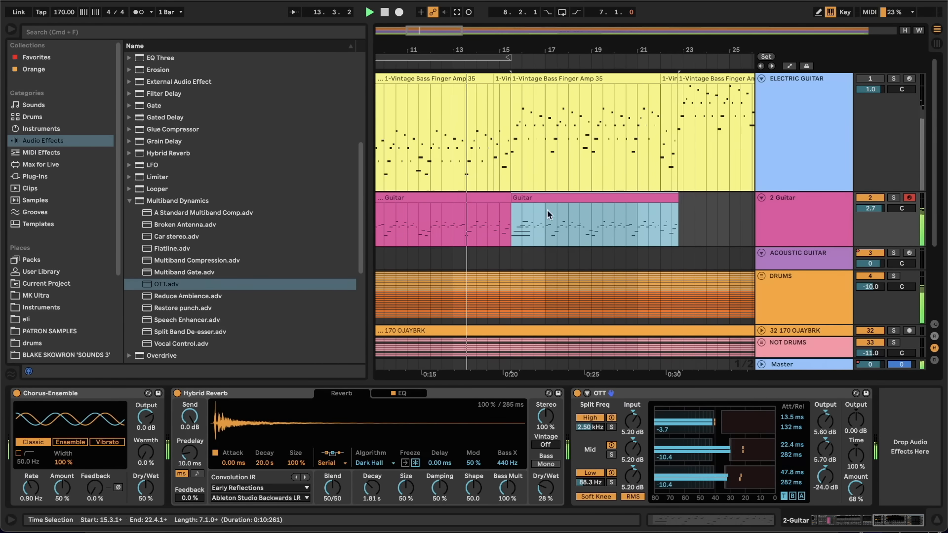
Transpose all notes of the duplicated Guitar clip up one octave.
double_click(554, 197)
key(super+a)
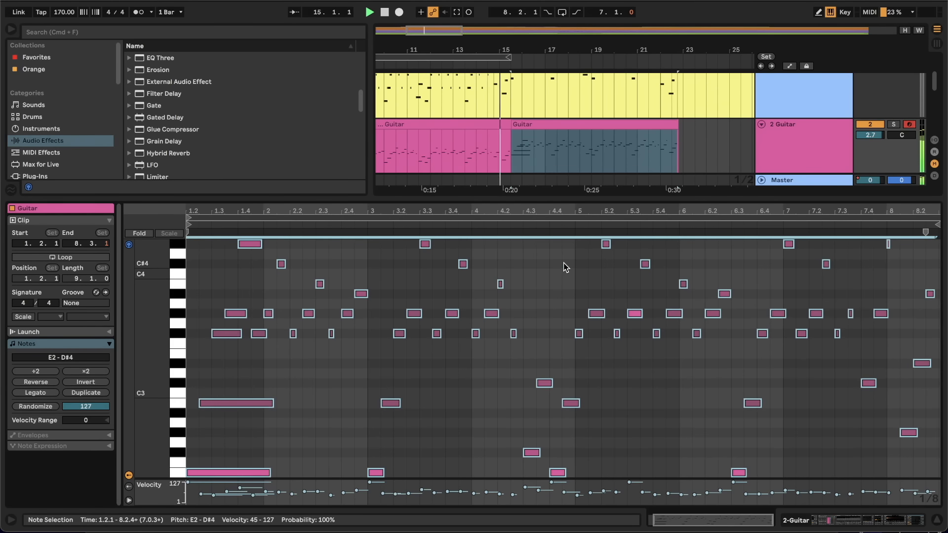
click(843, 522)
Add OTT after AGML2 on the ACOUSTIC GUITAR track, with low output -24.0 dB and Amount 66 %.
click(659, 160)
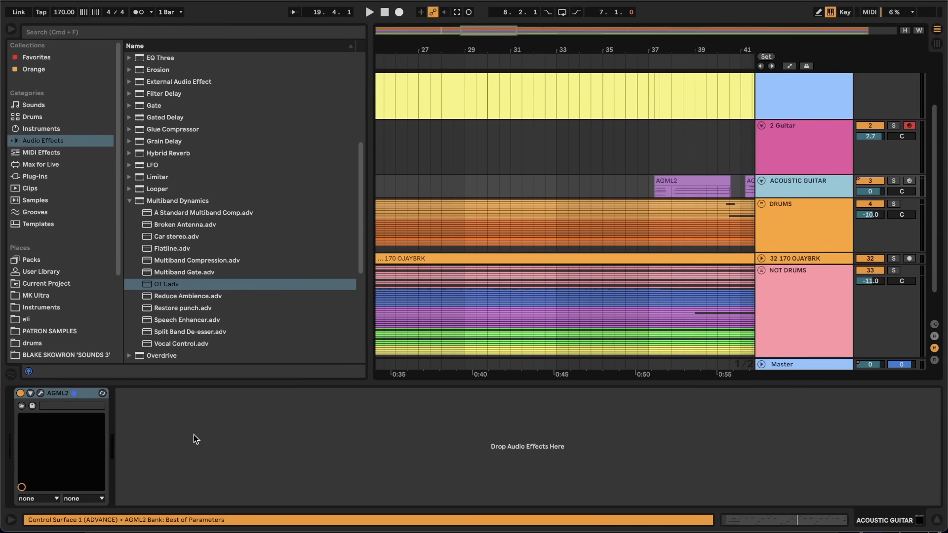
click(41, 393)
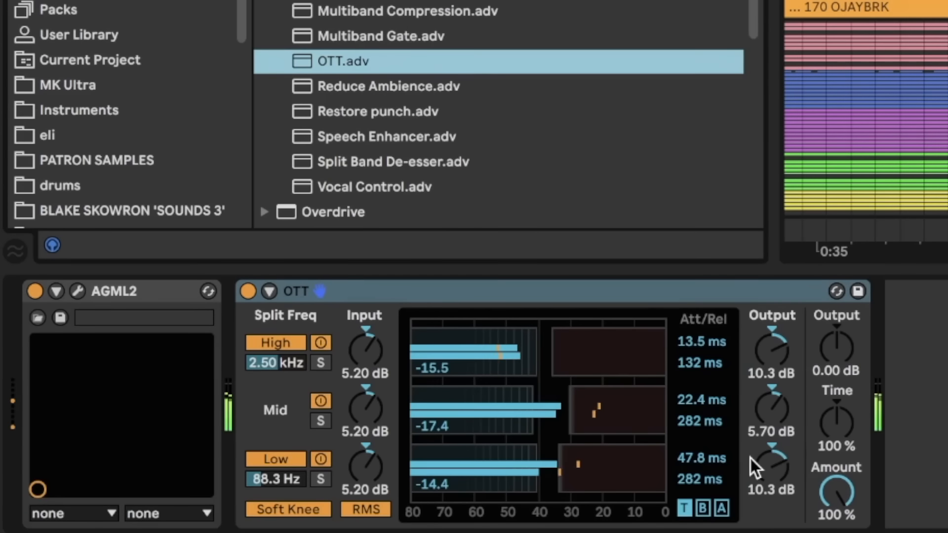
drag(777, 481, 777, 530)
drag(837, 491, 836, 504)
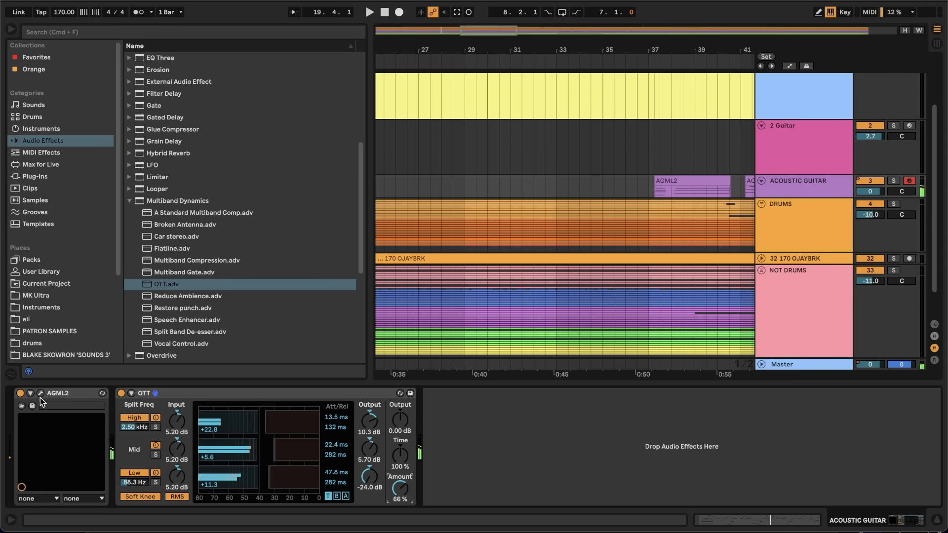
Set the AGML2 plug-in's sound mode to Mono1 and close its window.
click(41, 393)
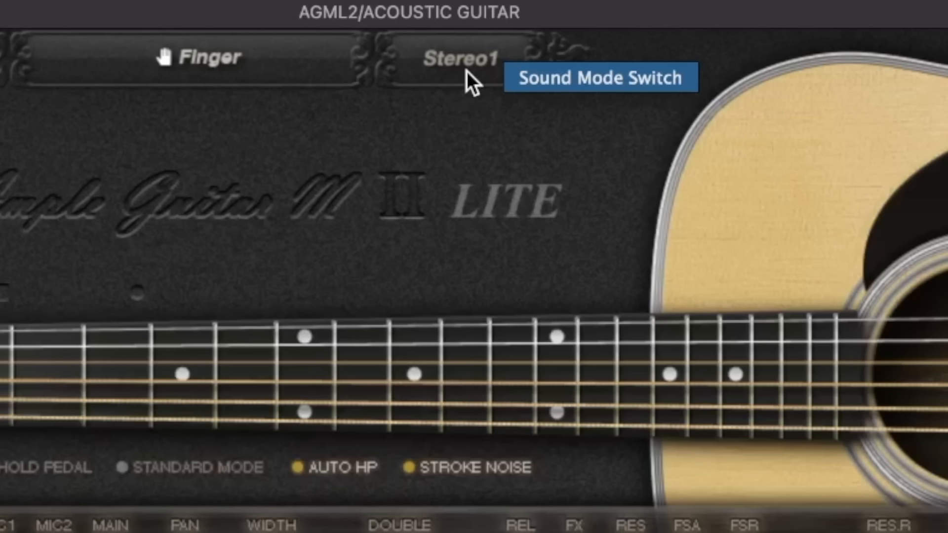
click(442, 71)
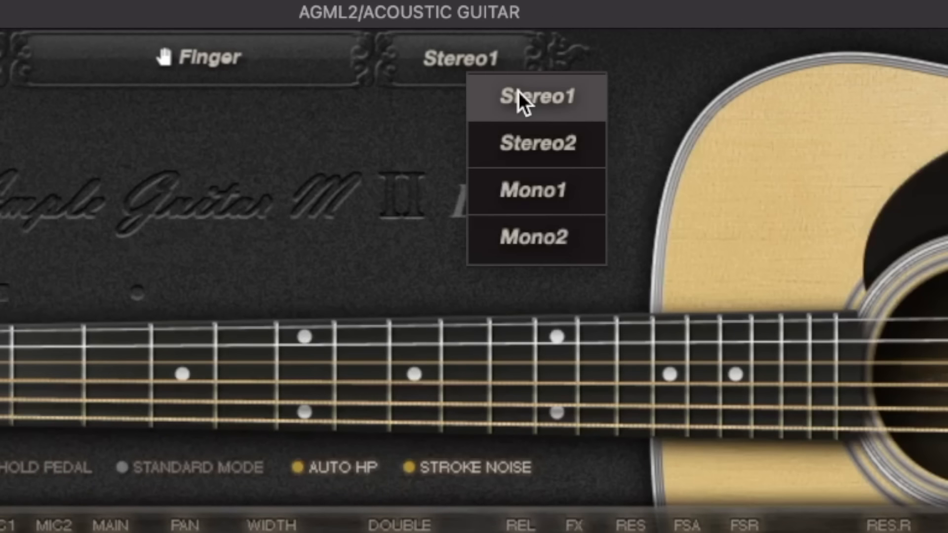
click(546, 190)
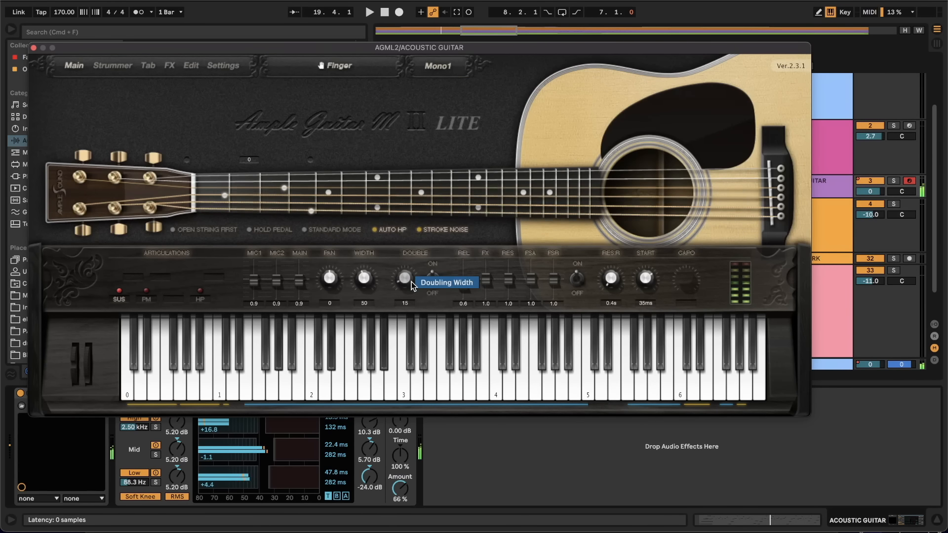
click(33, 47)
Play the arrangement from the first AGML2 clip at bar 37 to hear the acoustic guitar part in context.
click(655, 178)
key(space)
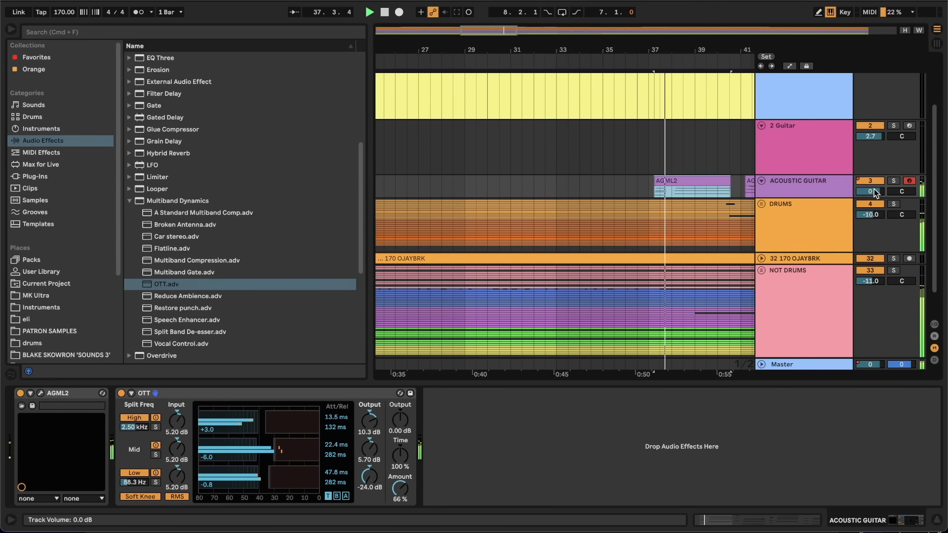
scroll(678, 164, right, 2)
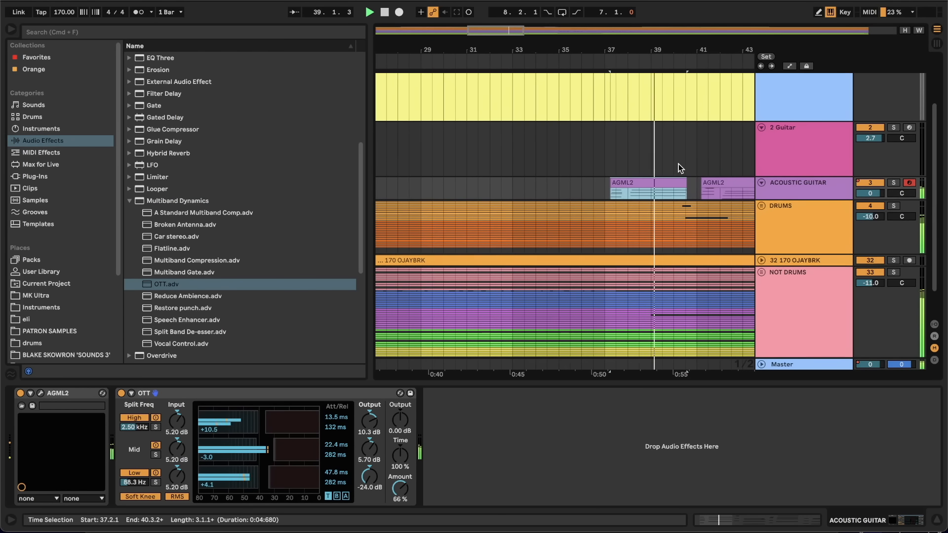
scroll(678, 164, up, 2)
scroll(678, 164, right, 1)
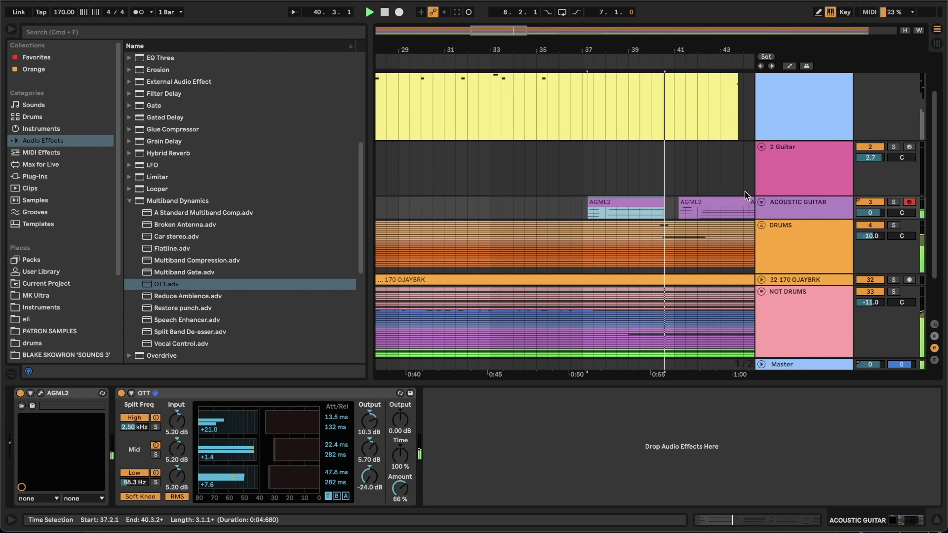